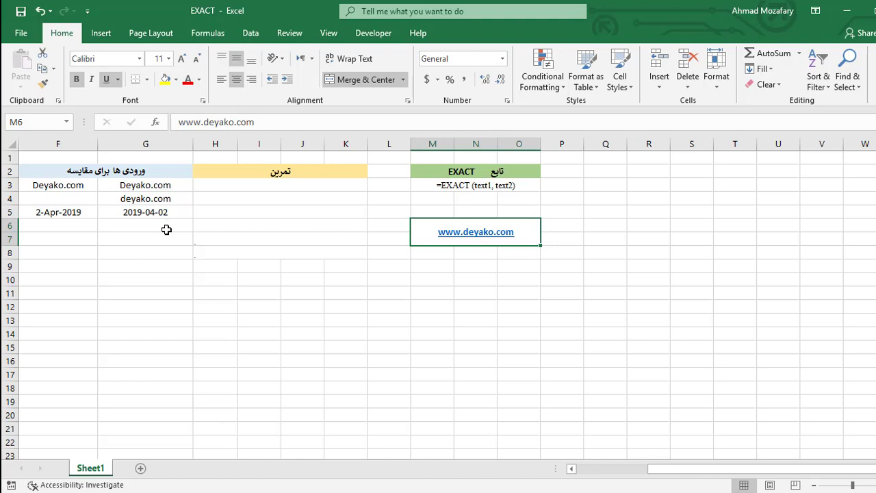
# Enter the formula =EXACT(F3,G3) in cell H3 to compare the two Deyako.com entries.
pyautogui.click(265, 192)
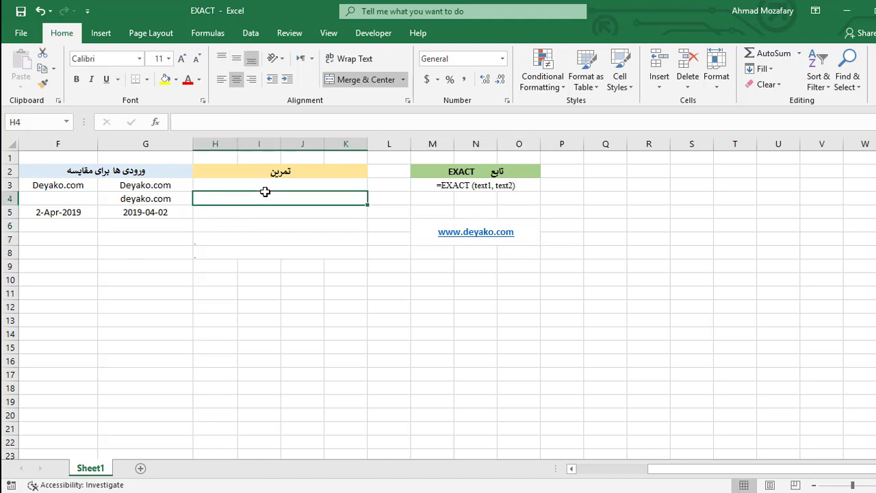
pyautogui.click(273, 182)
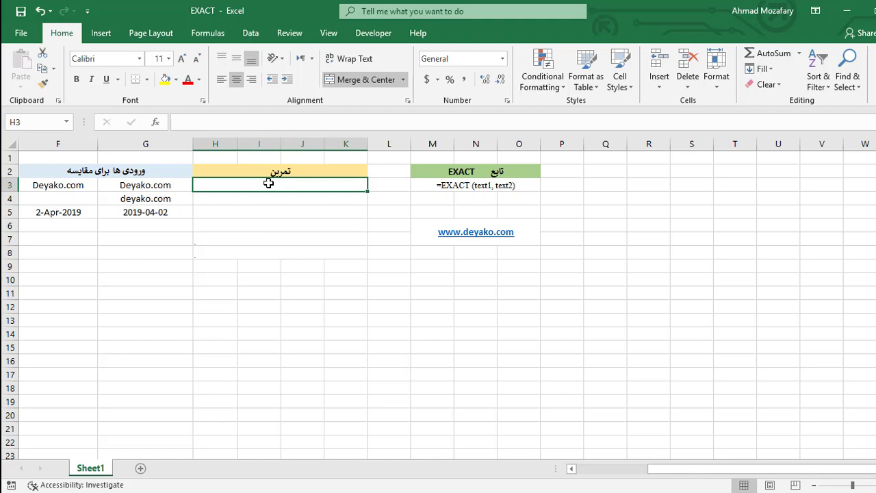
pyautogui.write('=')
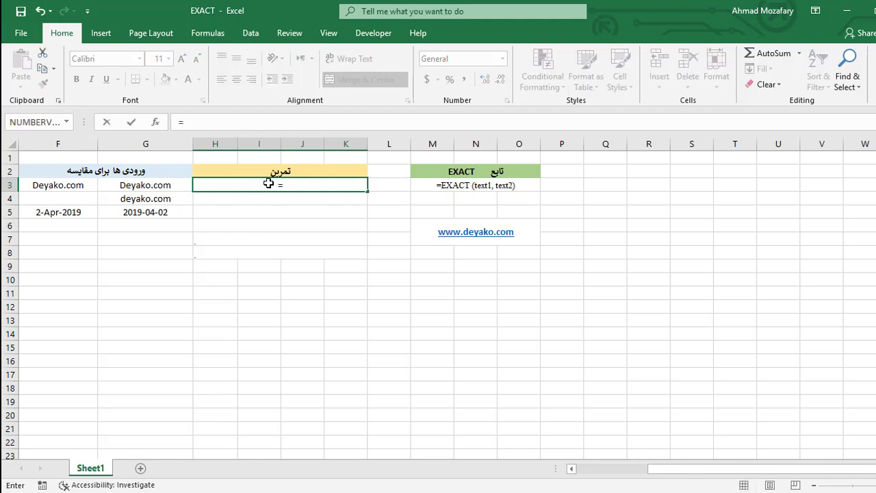
pyautogui.write('EXAC')
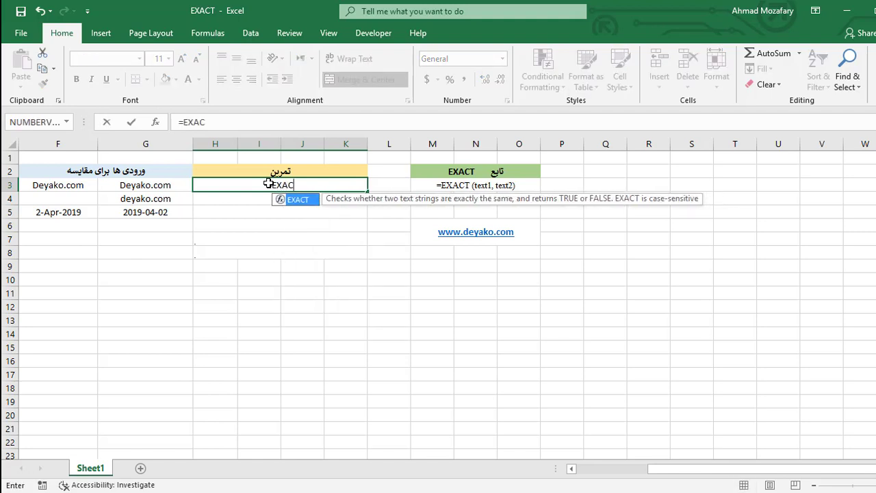
pyautogui.write('T(')
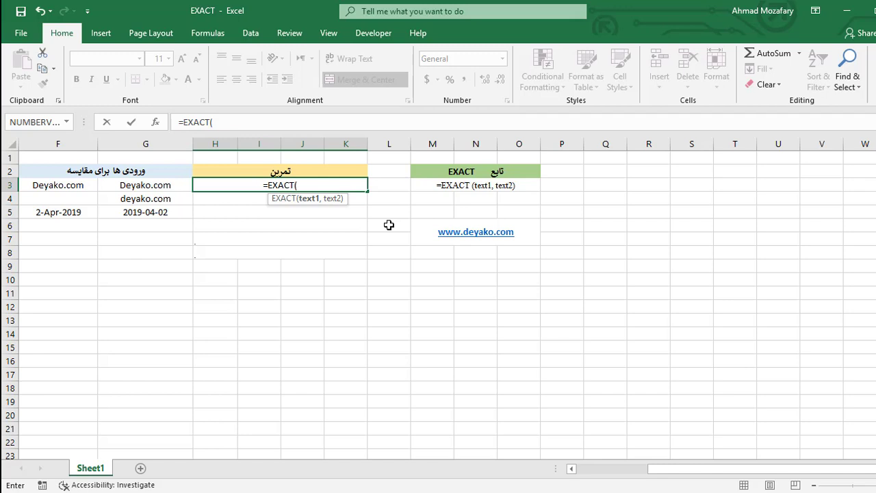
pyautogui.write('F3,')
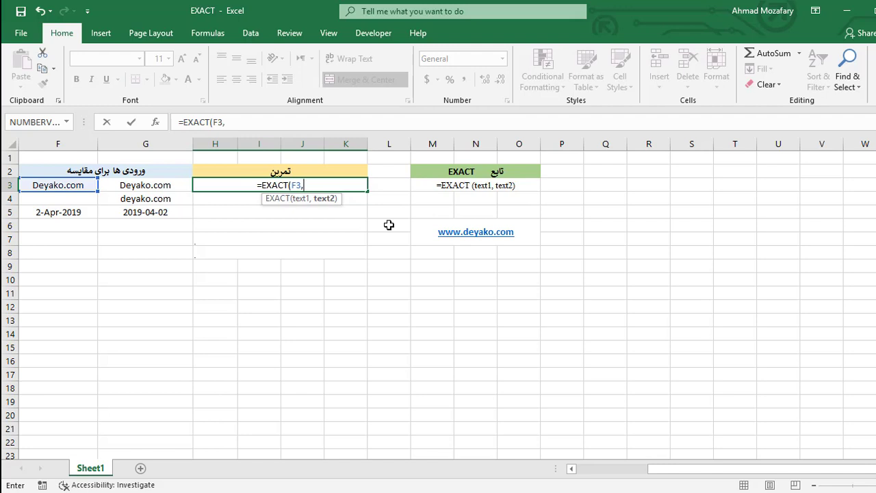
pyautogui.write('G3')
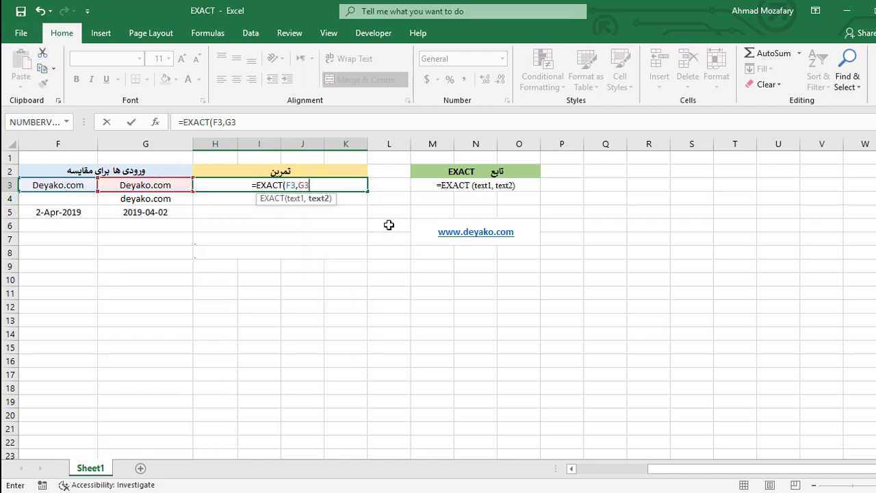
pyautogui.write(')')
pyautogui.press('Return')
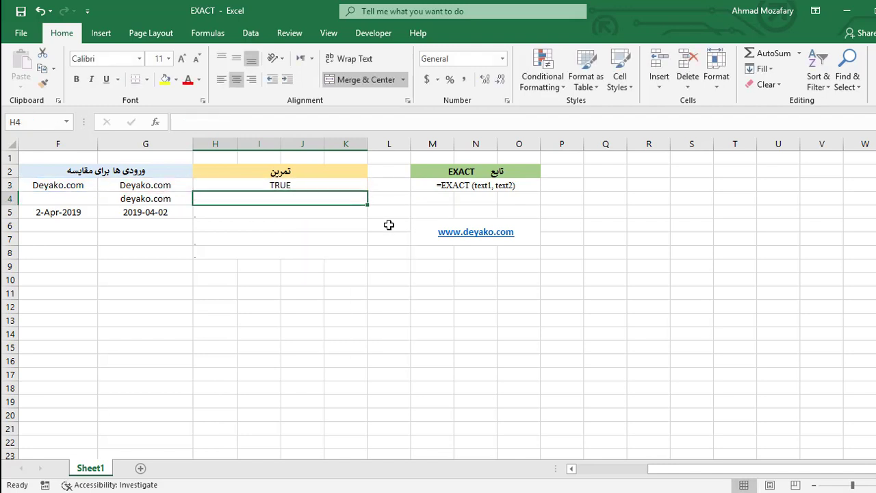
pyautogui.click(314, 184)
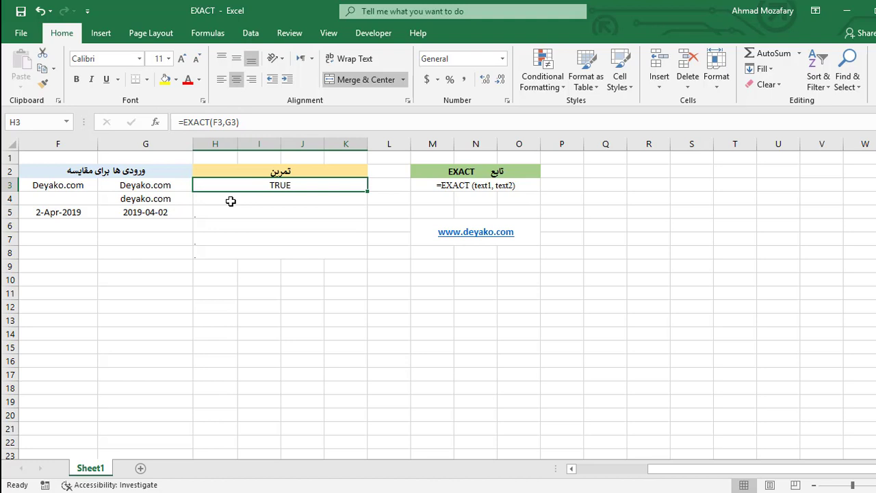
# Enter =EXACT(F3,G4) in cell H4 to compare Deyako.com with the lowercase deyako.com entry.
pyautogui.click(187, 199)
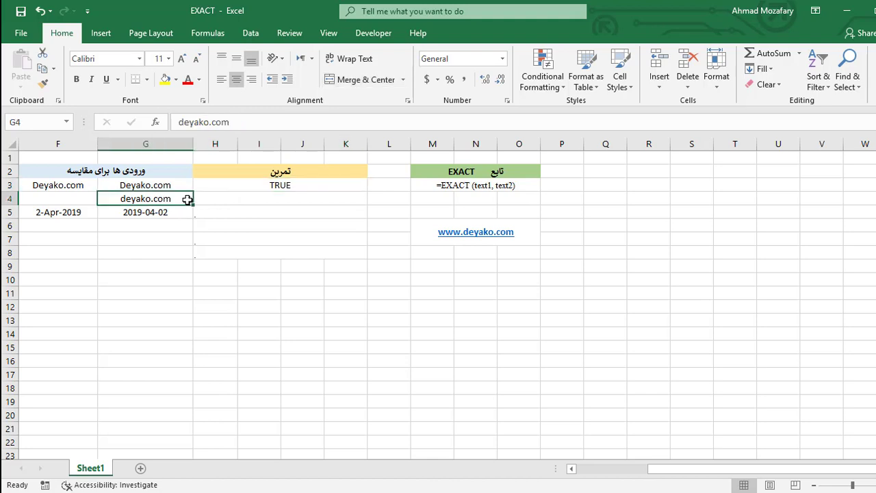
pyautogui.click(91, 186)
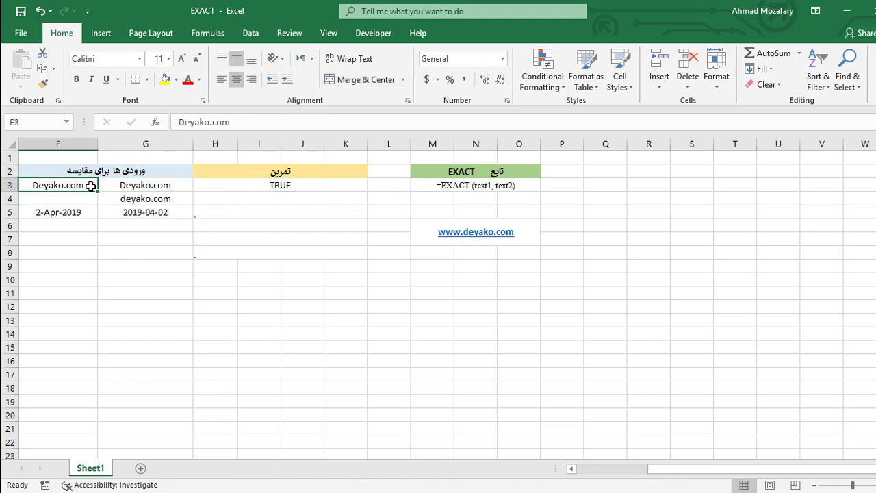
pyautogui.click(187, 198)
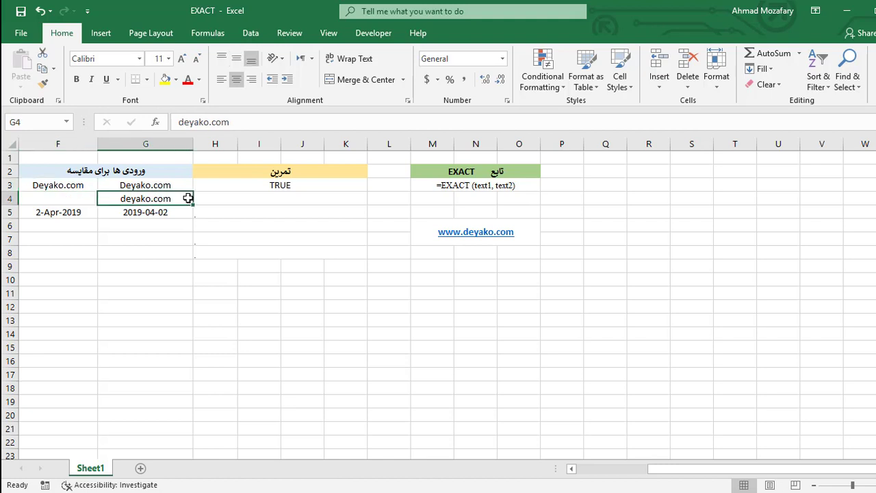
pyautogui.click(95, 187)
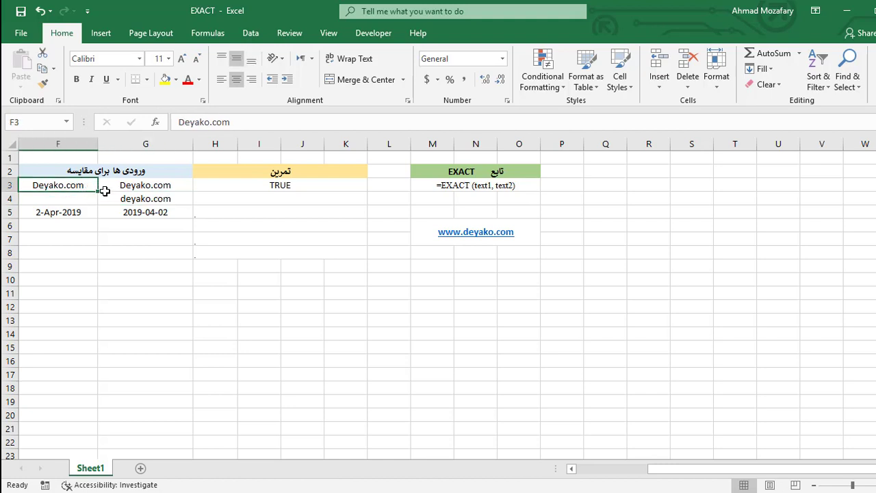
pyautogui.click(272, 202)
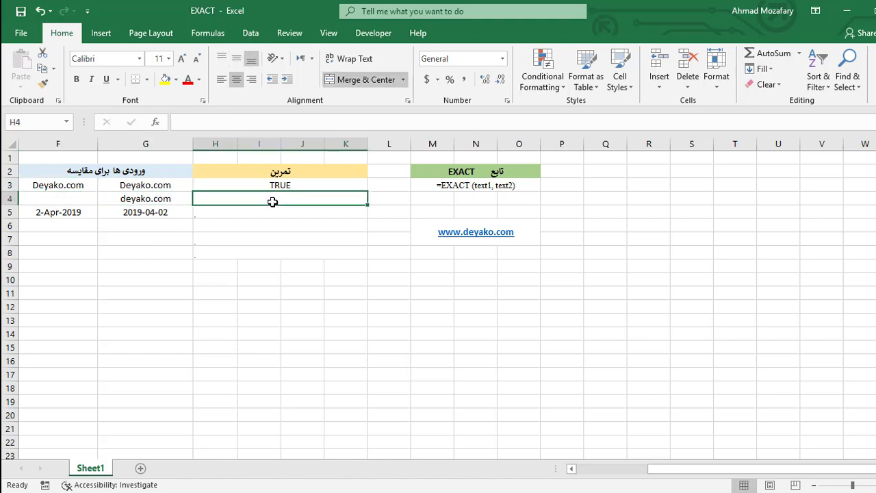
pyautogui.write('=EXACT')
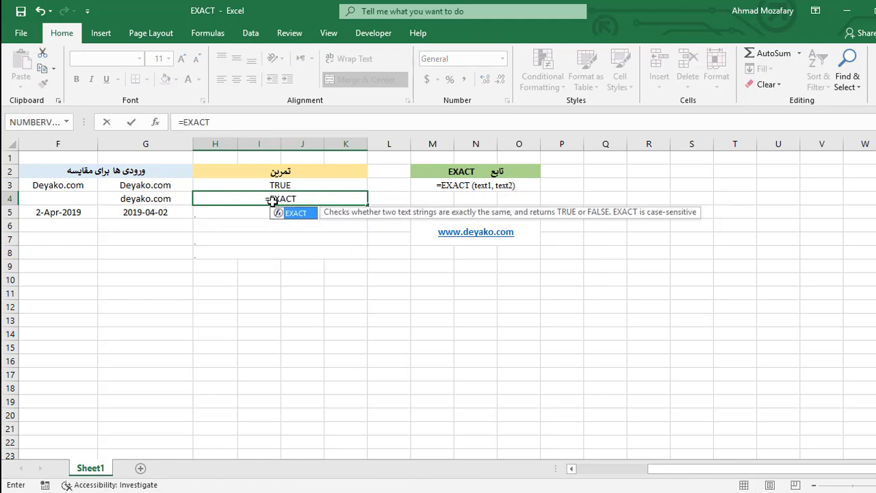
pyautogui.write('(')
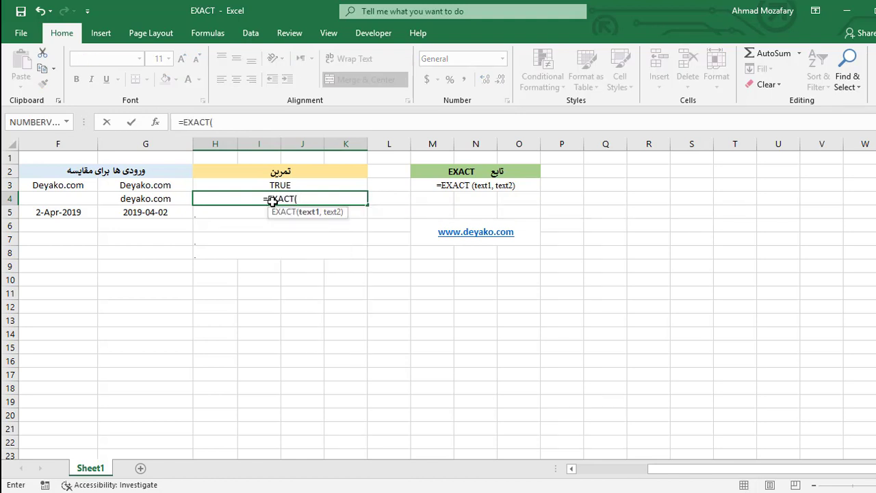
pyautogui.write('F3,G')
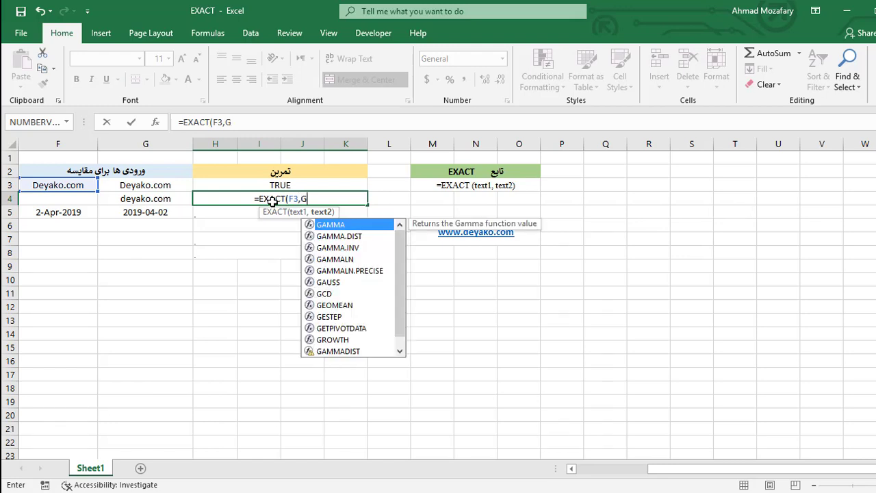
pyautogui.write('4)')
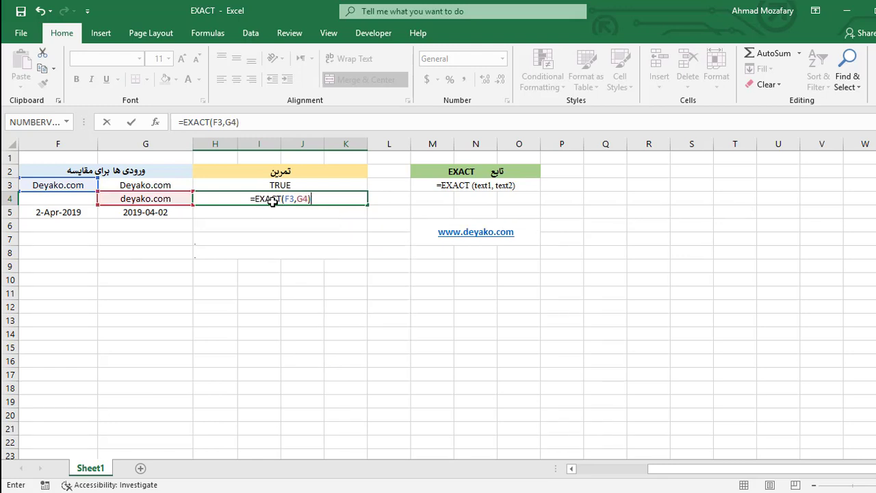
pyautogui.press('Return')
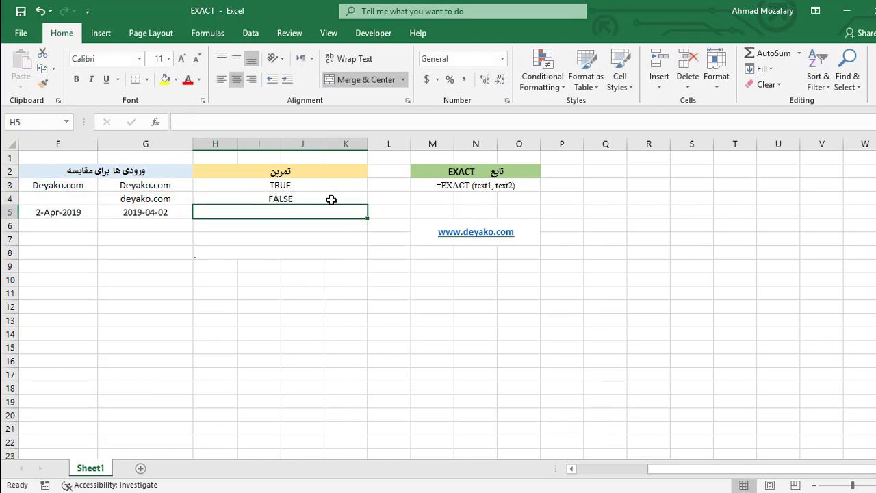
pyautogui.click(331, 199)
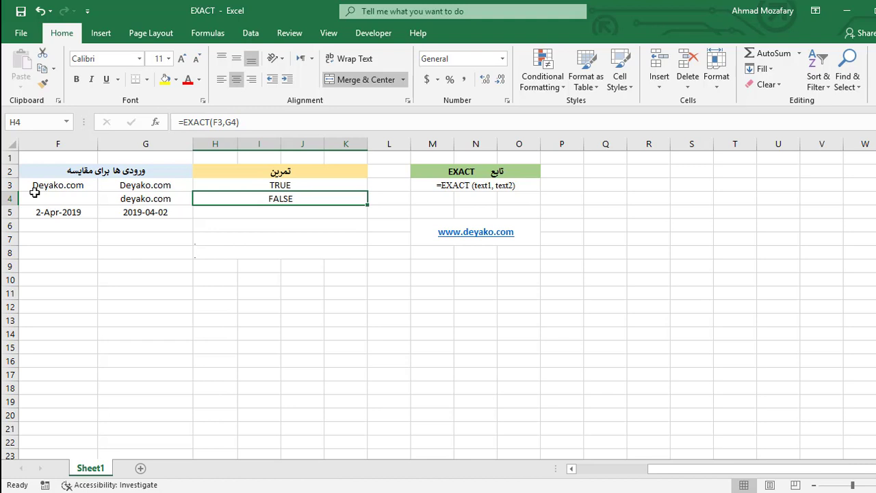
# Enter =EXACT(F5,G5) in cell H5 to compare the two differently formatted dates.
pyautogui.click(248, 210)
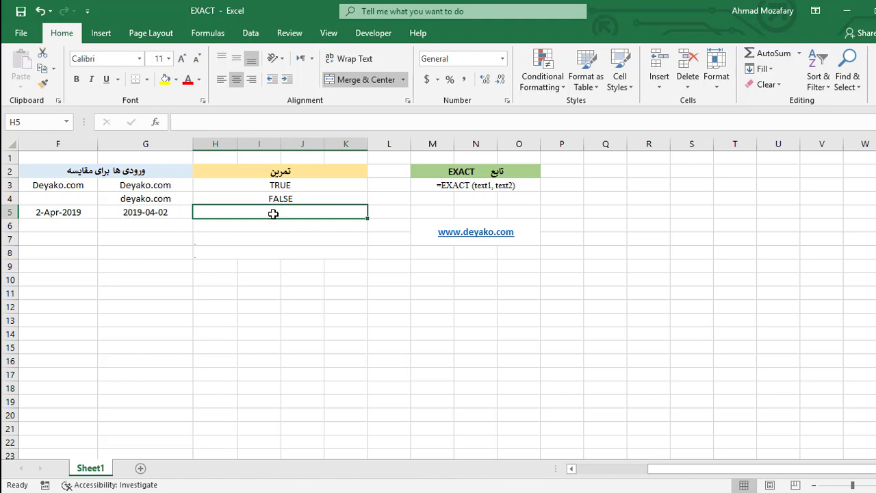
pyautogui.write('=EXACT')
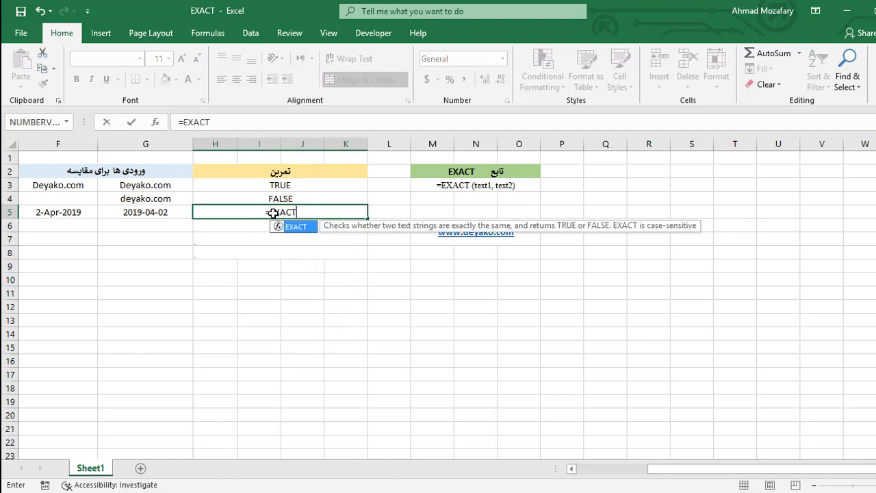
pyautogui.write('(F')
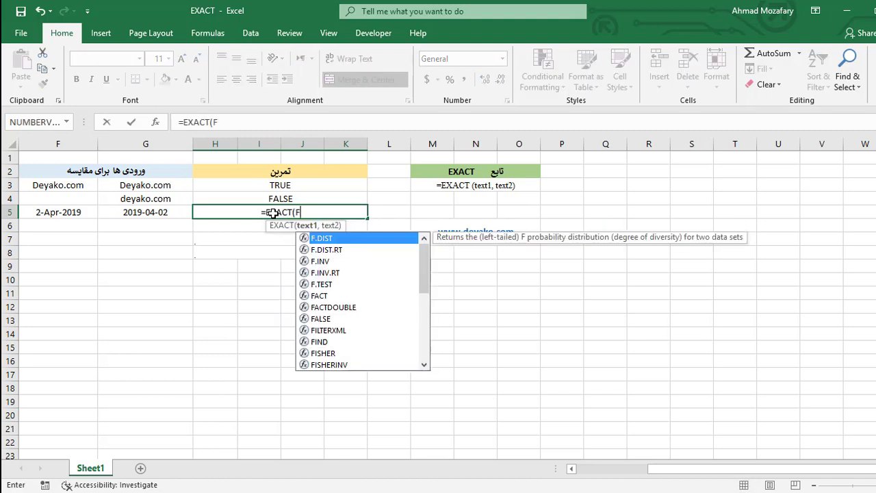
pyautogui.write('5,G')
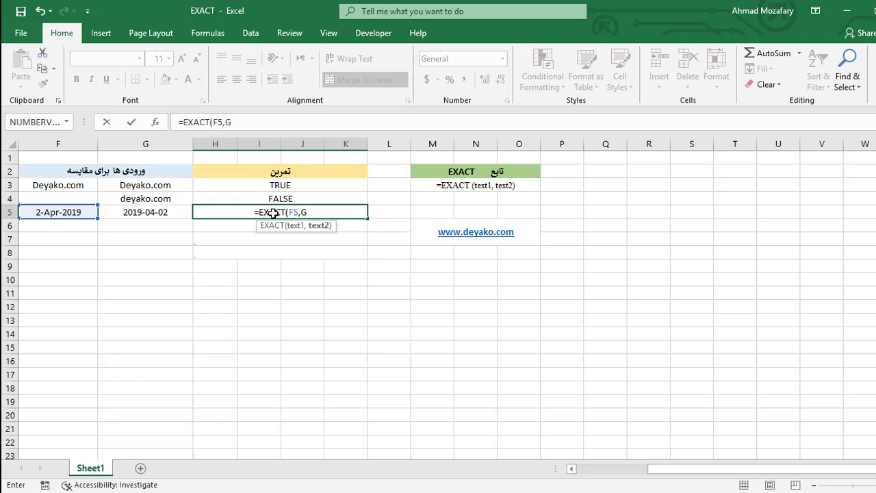
pyautogui.write('5)')
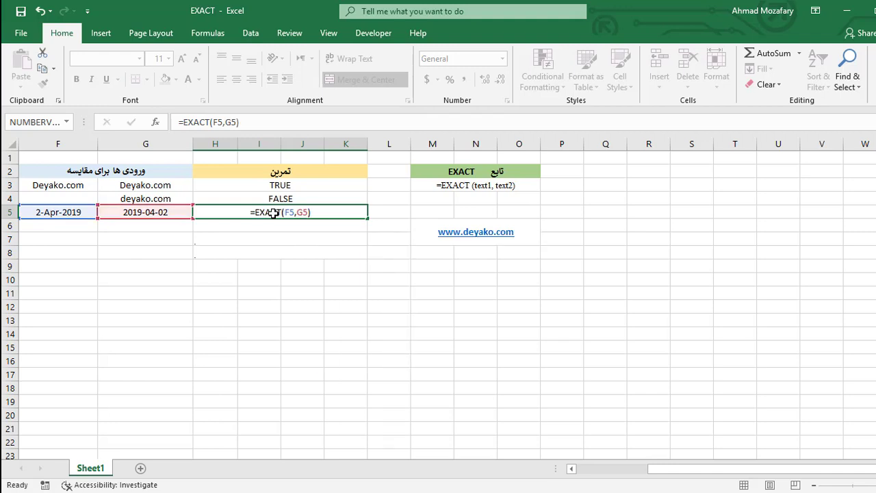
pyautogui.press('Return')
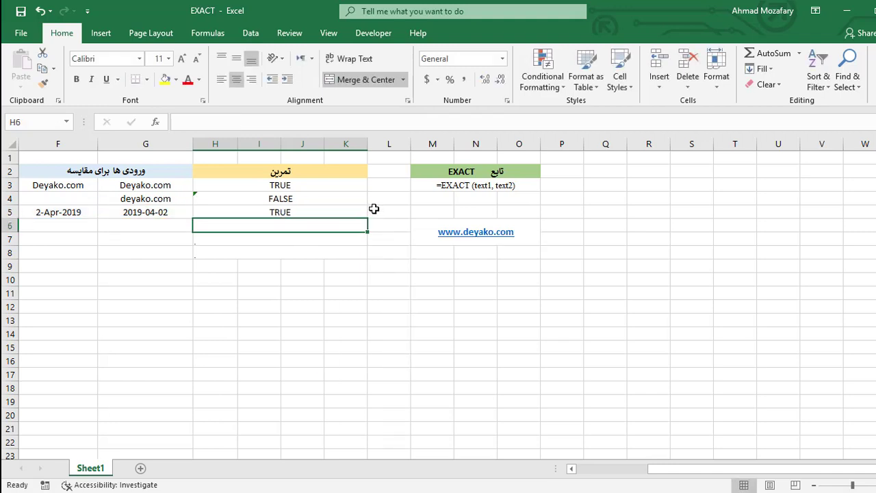
# Examine the underlying values of the dates in F5 and G5 and the comparison formula in H5.
pyautogui.click(24, 210)
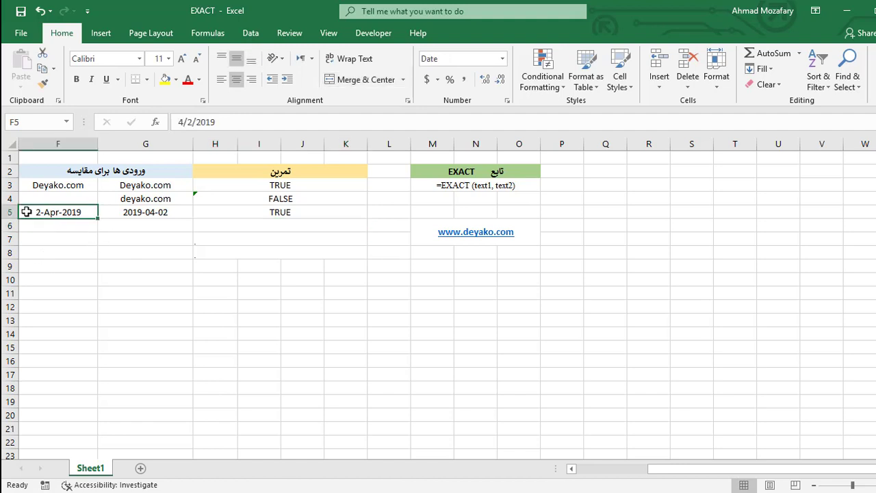
pyautogui.click(185, 212)
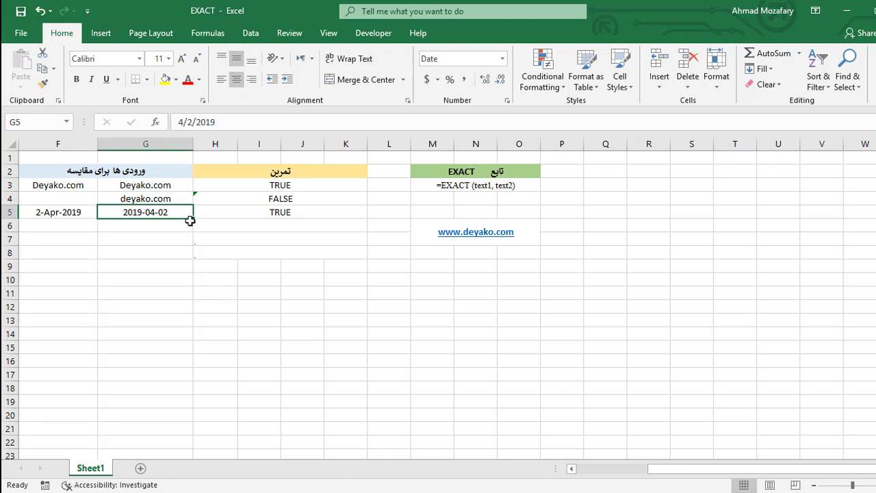
pyautogui.click(92, 211)
pyautogui.click(186, 211)
pyautogui.click(89, 216)
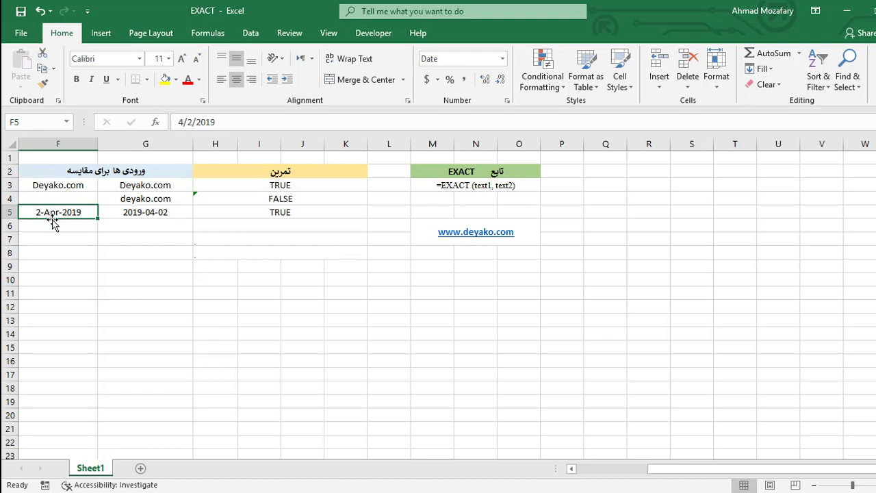
pyautogui.click(156, 222)
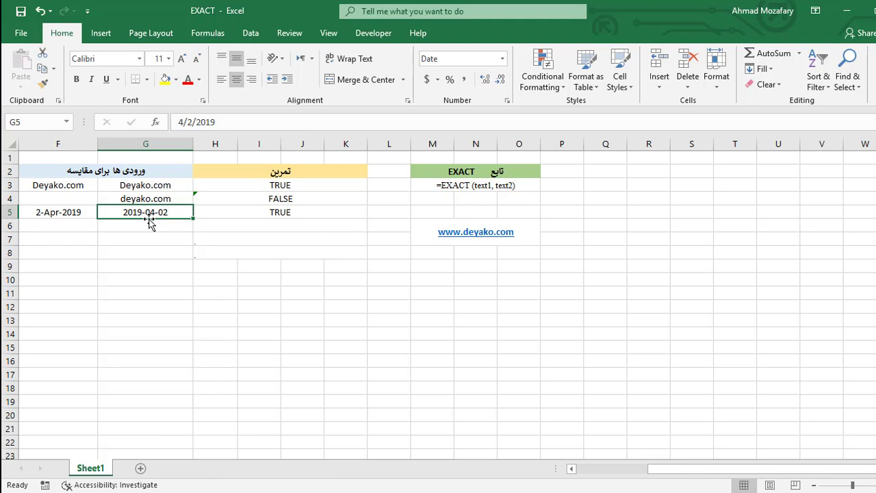
pyautogui.click(361, 209)
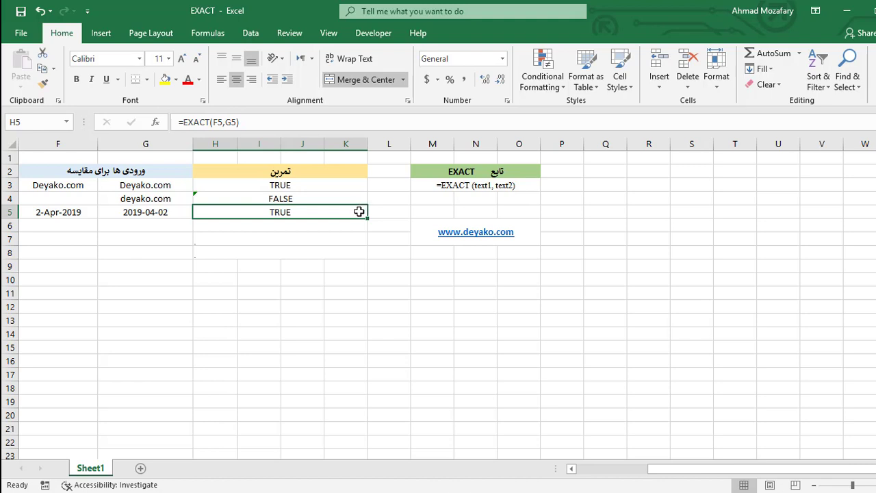
# Enter =EXACT(F6,G6) in cell H6 to compare the two empty cells in row 6.
pyautogui.click(243, 228)
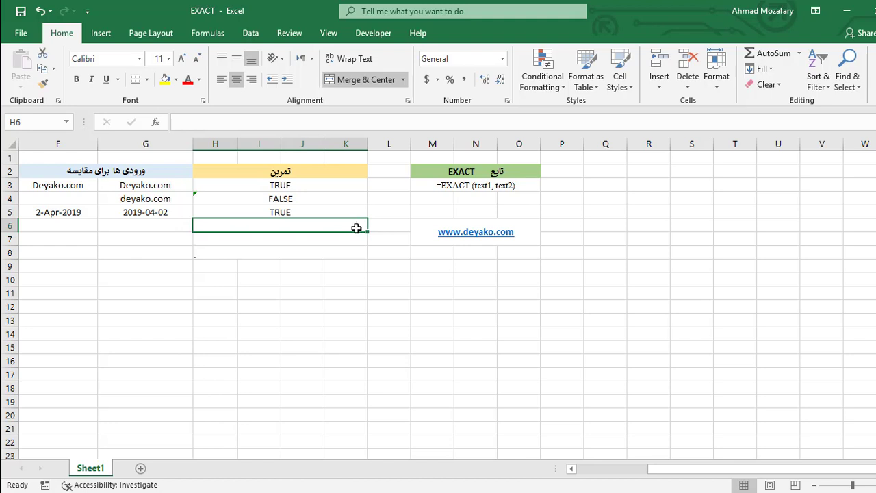
pyautogui.write('=EXAC')
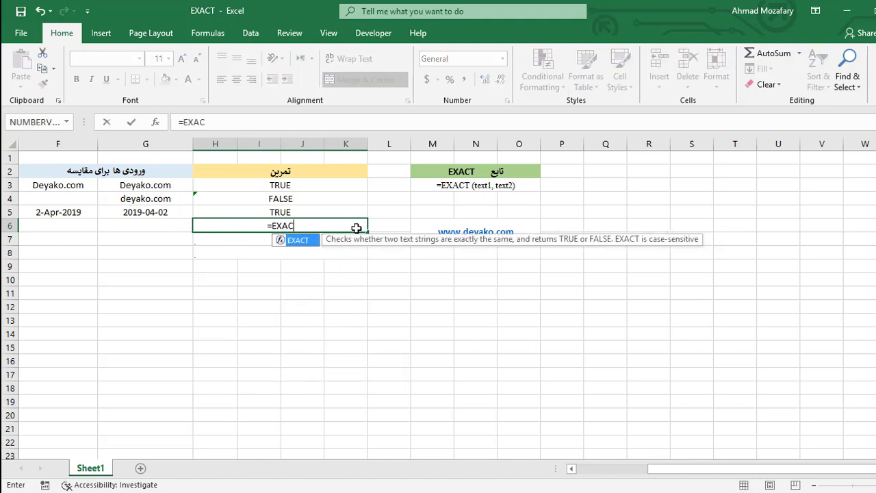
pyautogui.write('T(')
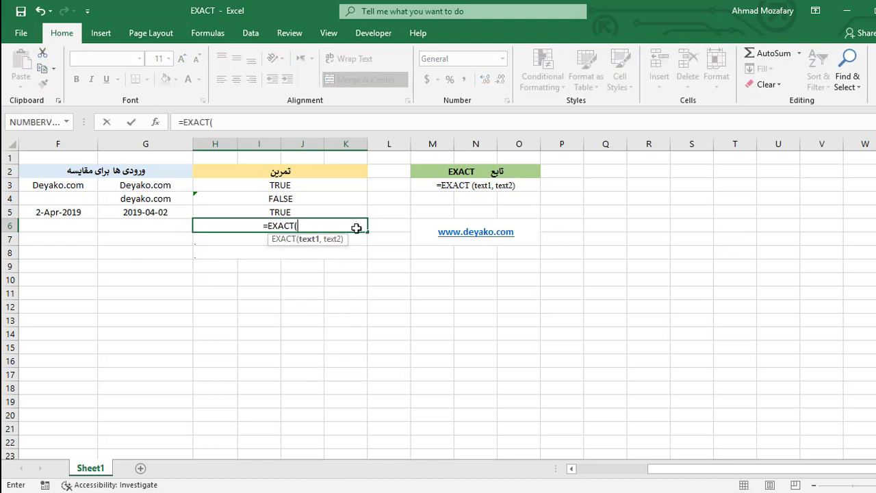
pyautogui.write('F6')
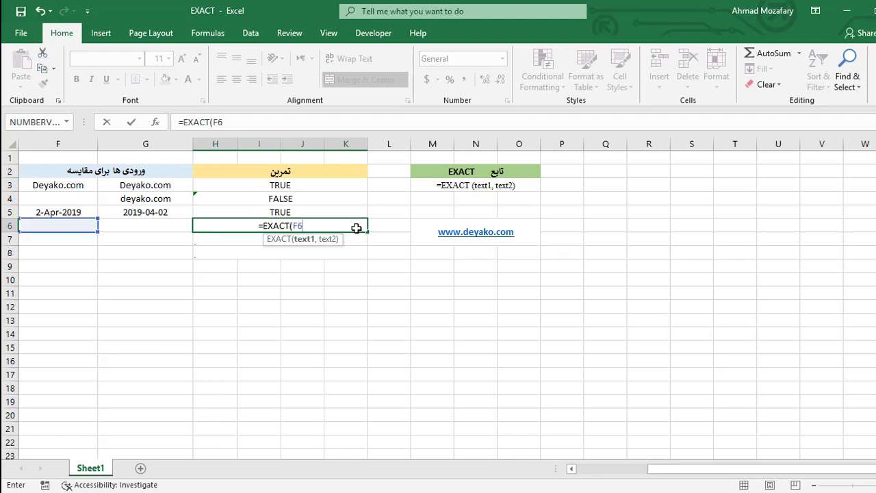
pyautogui.write(',G6')
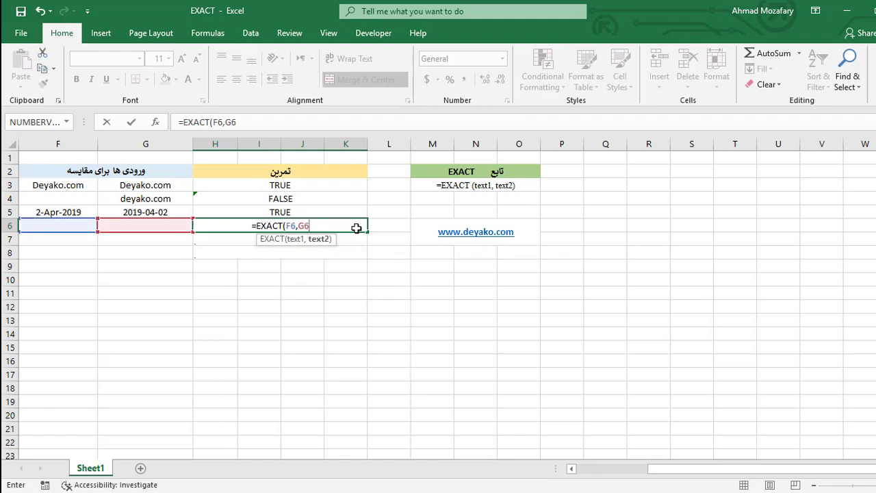
pyautogui.write(')')
pyautogui.press('Return')
pyautogui.click(356, 228)
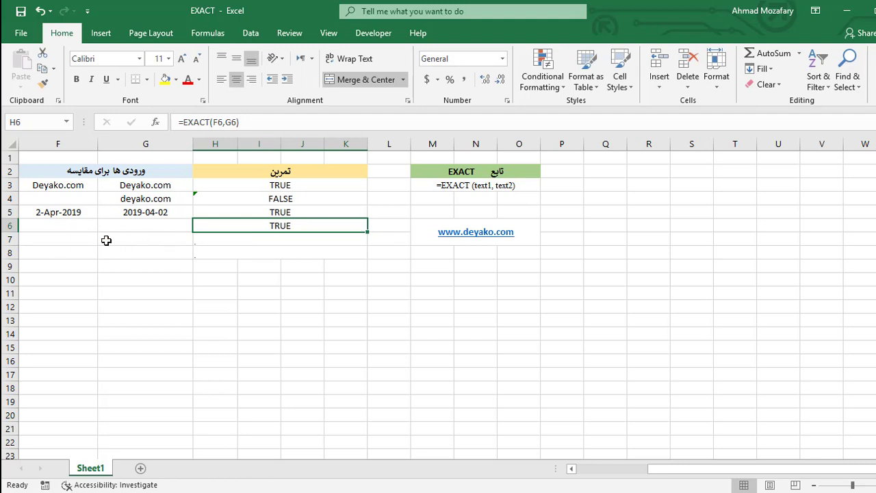
# Enter =EXACT(F7,G7) in cell H7 to compare the two blank-looking cells in row 7.
pyautogui.click(51, 238)
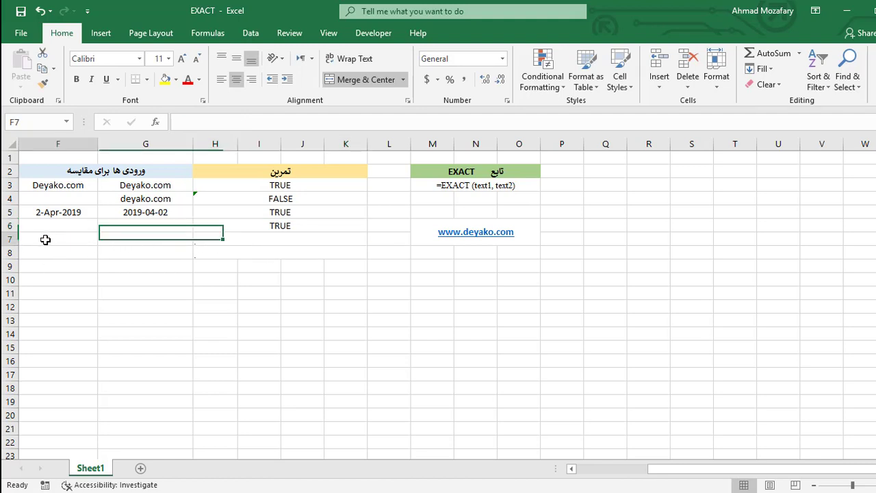
pyautogui.click(281, 239)
pyautogui.write('=EXACT(')
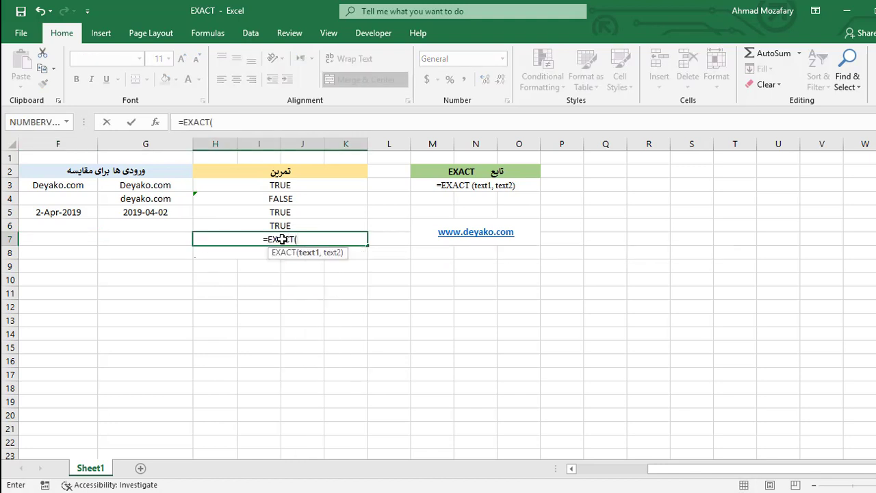
pyautogui.write('F7')
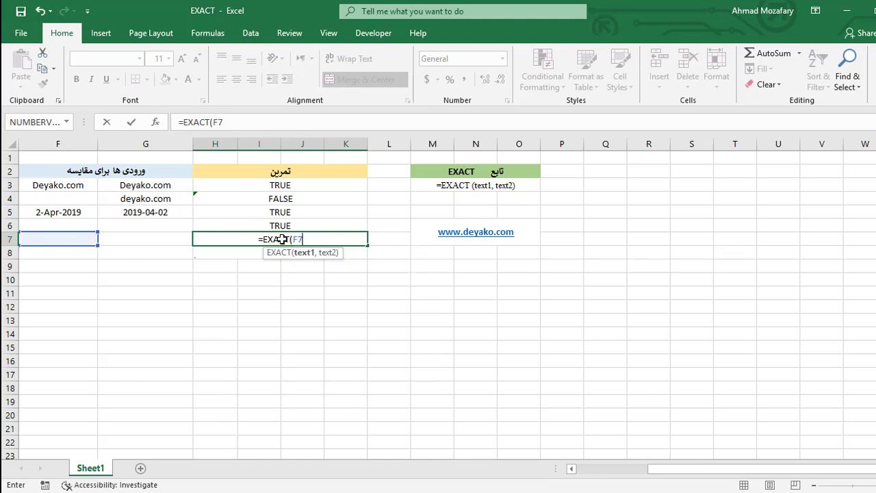
pyautogui.write(',G7')
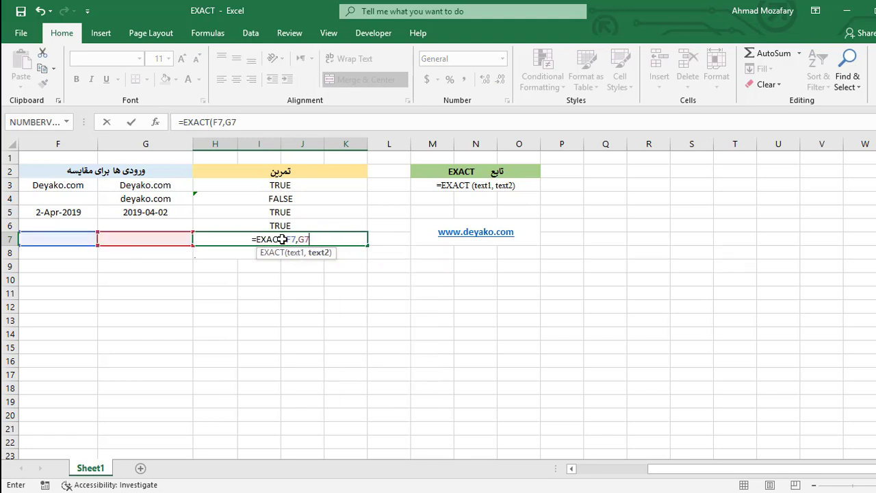
pyautogui.write(')')
pyautogui.press('Return')
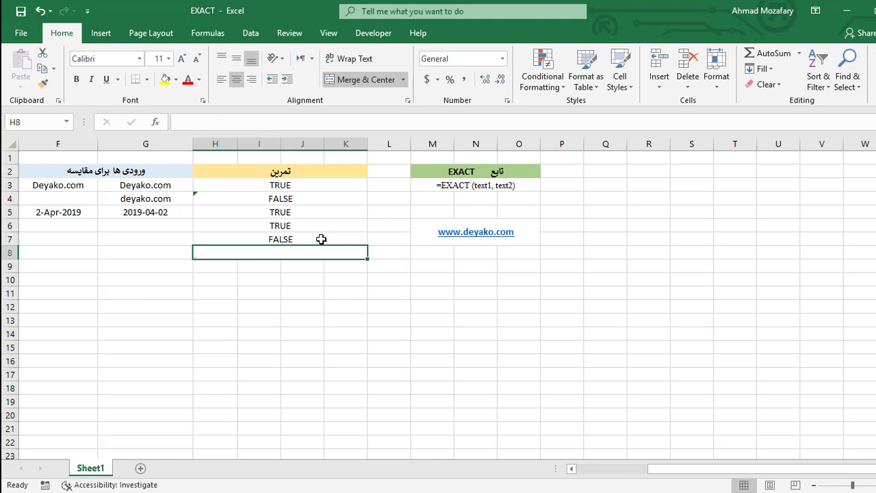
pyautogui.click(321, 238)
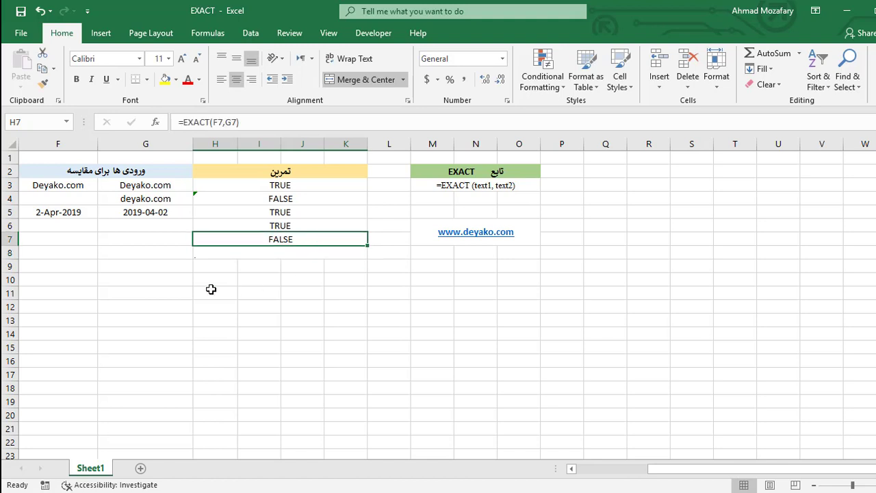
# Examine the contents of the blank-looking cells F7 and G7 for hidden space characters.
pyautogui.rightClick(159, 239)
pyautogui.click(81, 241)
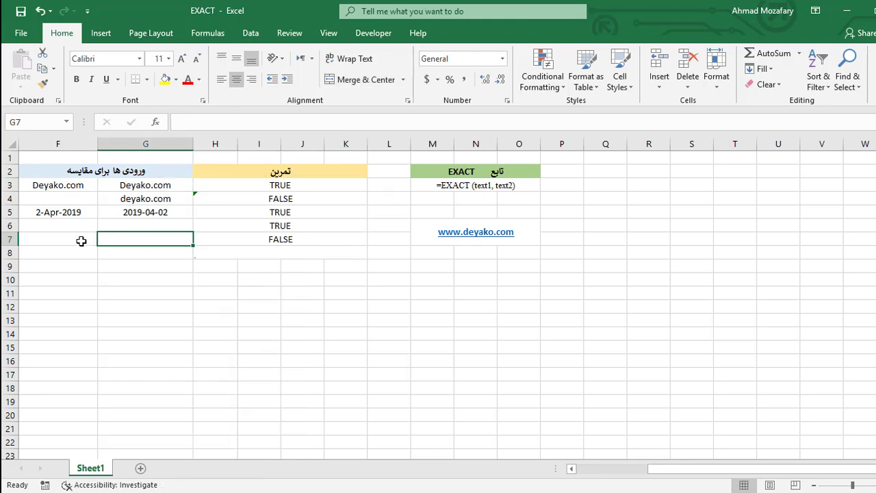
pyautogui.doubleClick(184, 238)
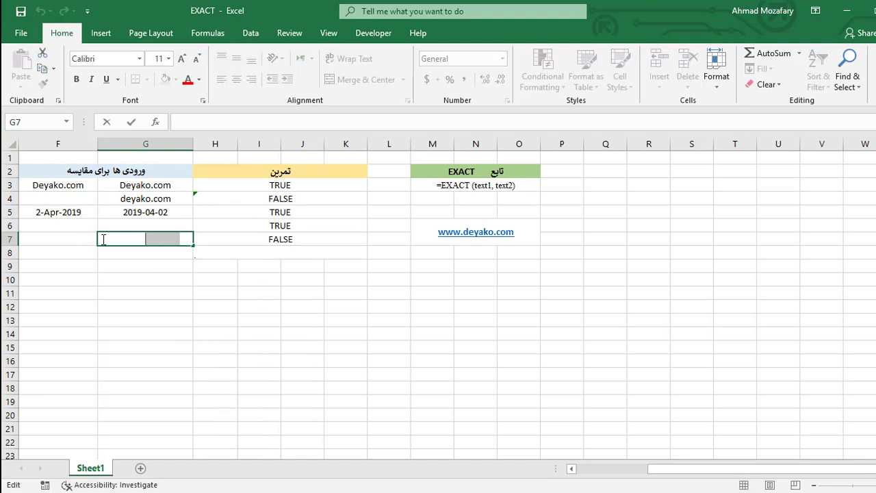
pyautogui.moveTo(180, 238); pyautogui.dragTo(146, 239)
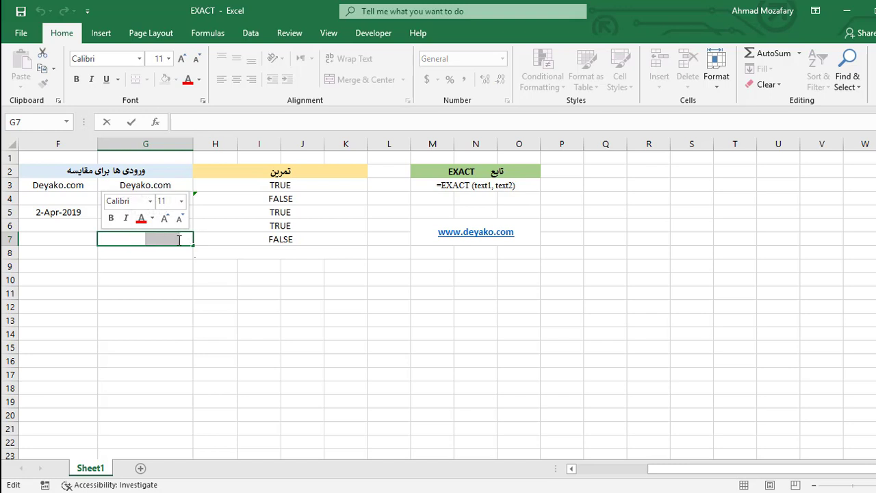
pyautogui.click(78, 238)
pyautogui.doubleClick(92, 237)
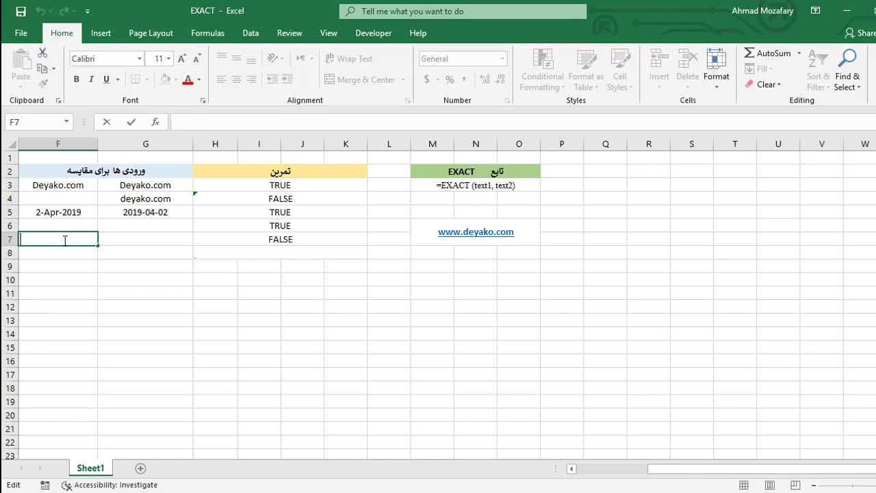
pyautogui.click(141, 240)
pyautogui.doubleClick(142, 237)
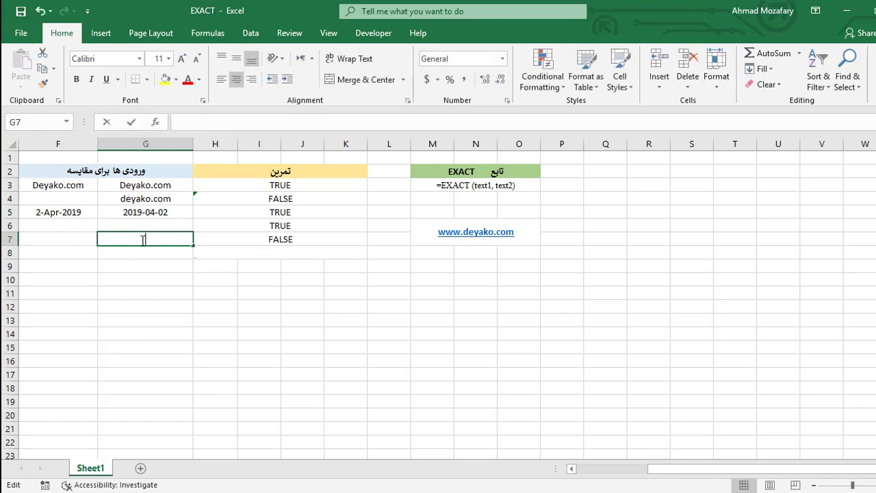
pyautogui.moveTo(145, 239); pyautogui.dragTo(200, 239)
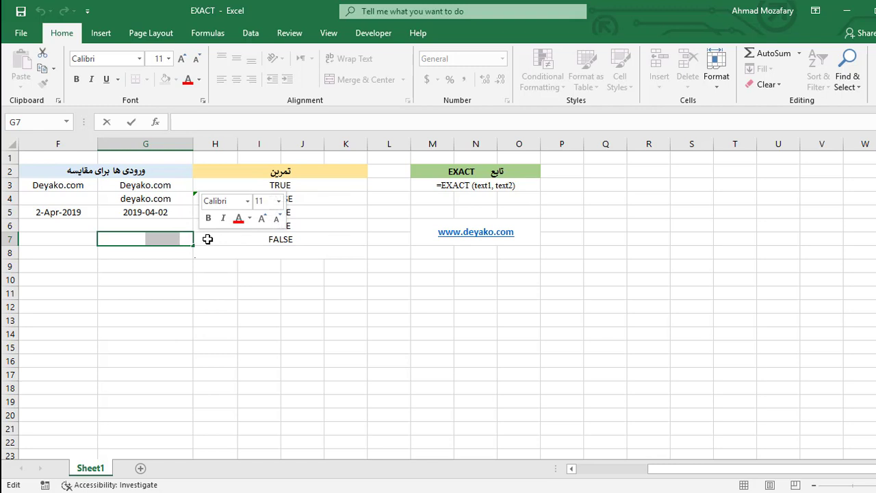
pyautogui.hotkey('ctrl', 'Return')
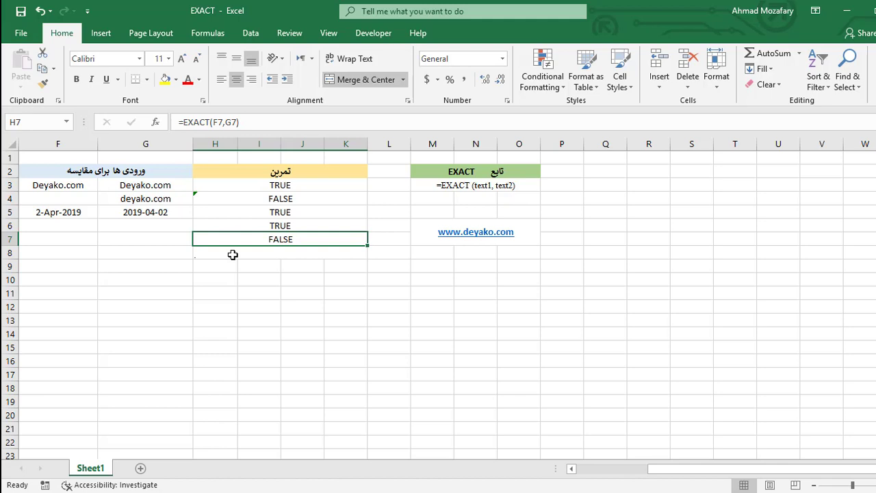
# Enter an EXACT formula in cell H8 that compares the same uppercase first name given as quoted text for both arguments.
pyautogui.click(233, 254)
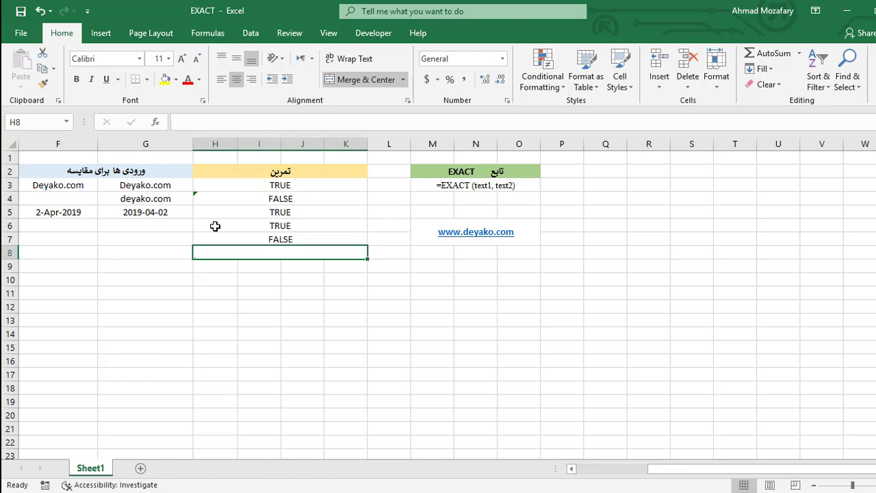
pyautogui.write('=EXACT')
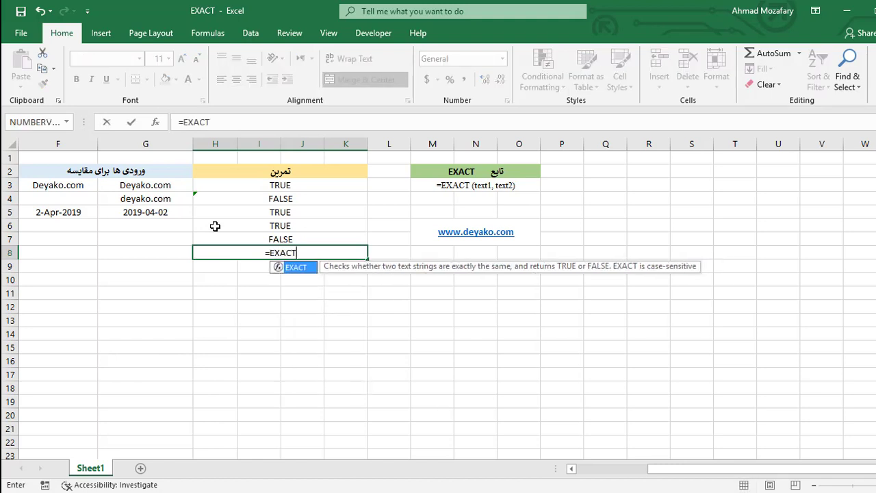
pyautogui.write('(')
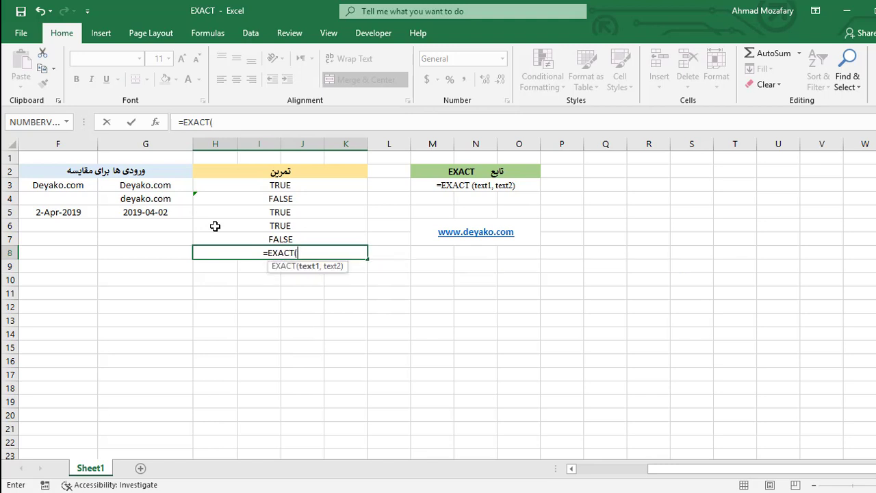
pyautogui.write('"')
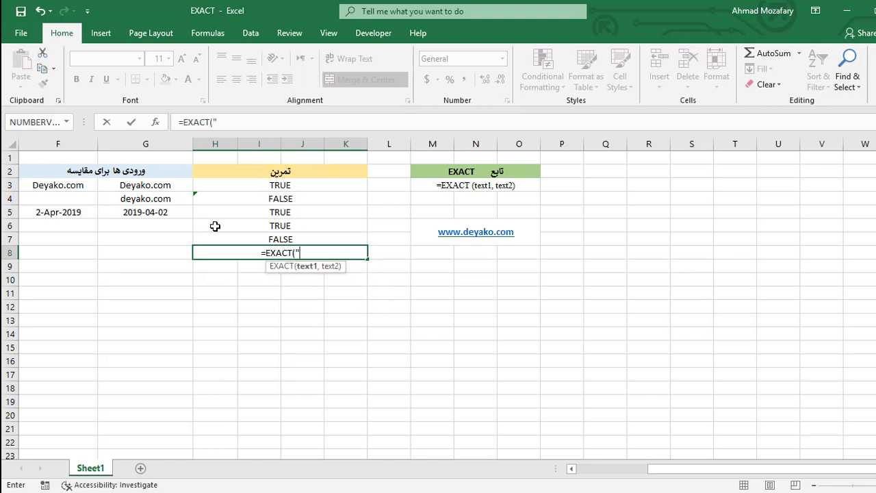
pyautogui.write('AH')
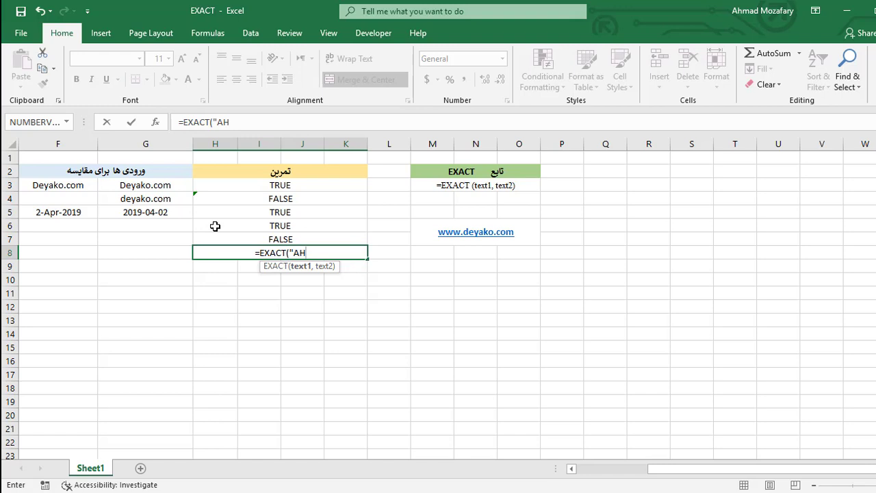
pyautogui.write('MAD"')
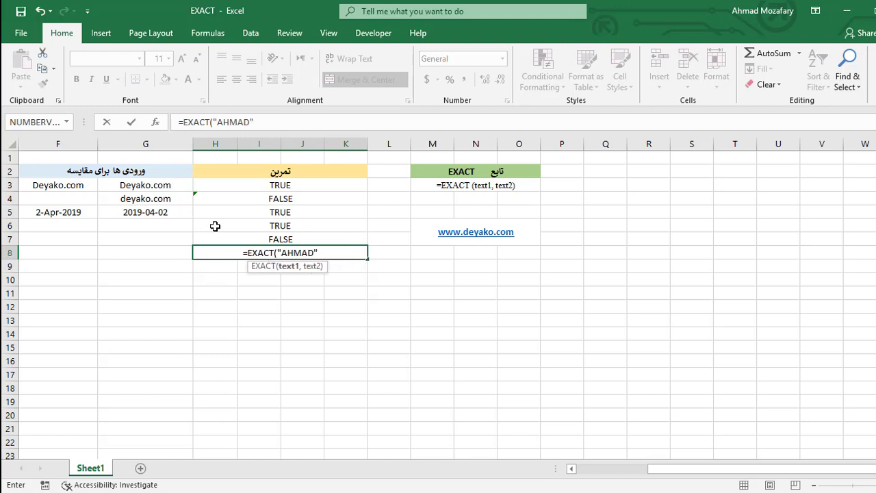
pyautogui.write(',"AHMAD')
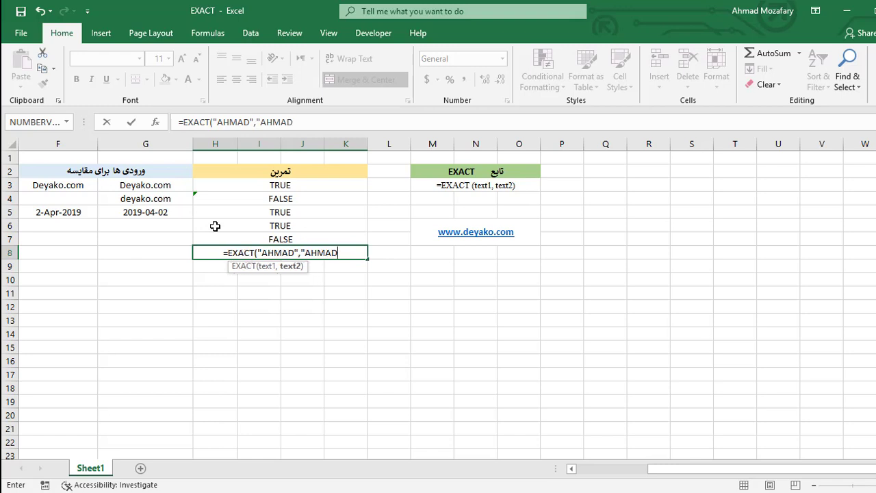
pyautogui.write('")')
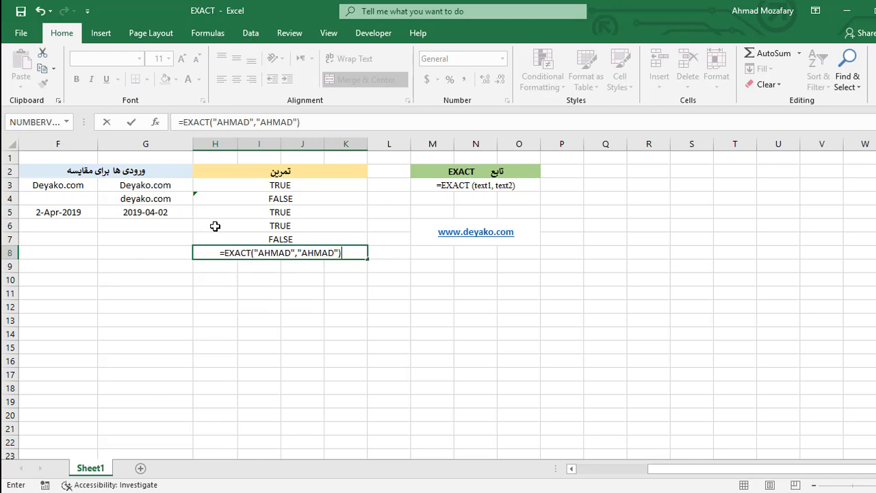
pyautogui.press('Return')
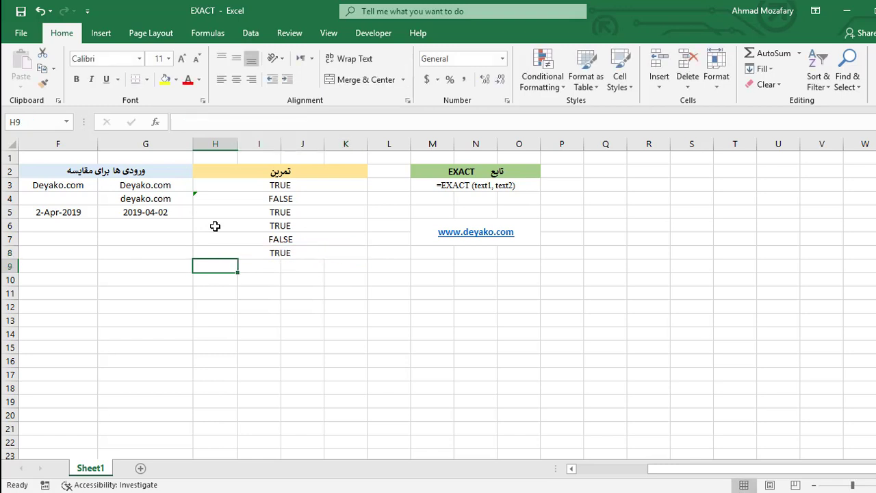
pyautogui.click(355, 250)
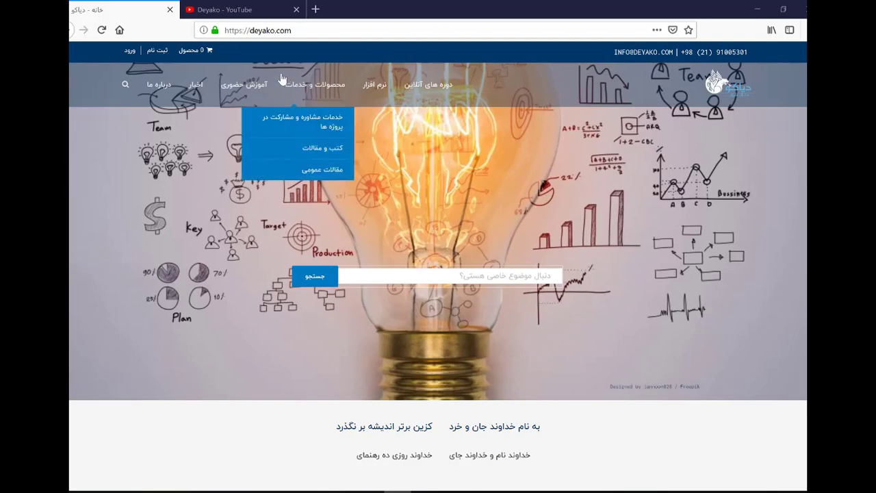
# Switch from the Deyako website to the Deyako YouTube channel page in the browser.
pyautogui.click(247, 10)
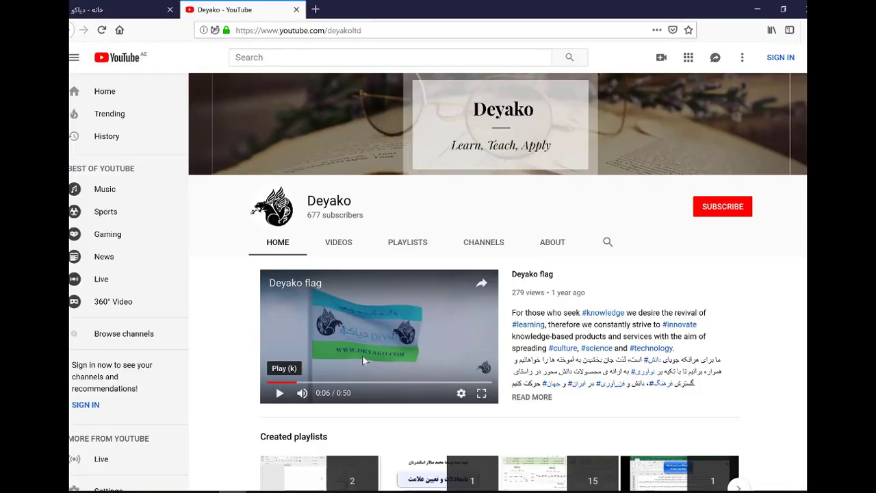